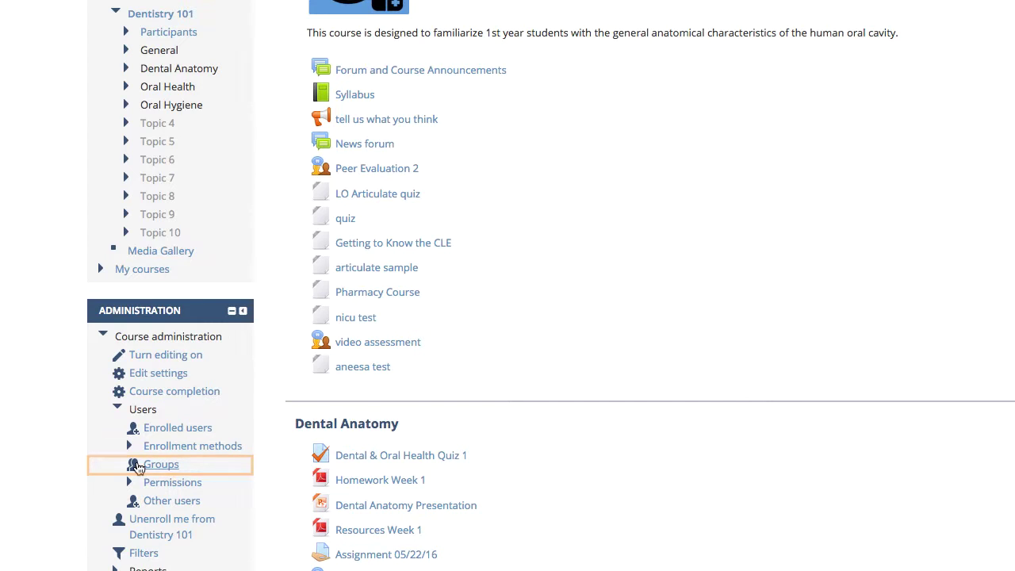
Create a group named "Group A" in the Dentistry 101 course's groups and save it
click(136, 468)
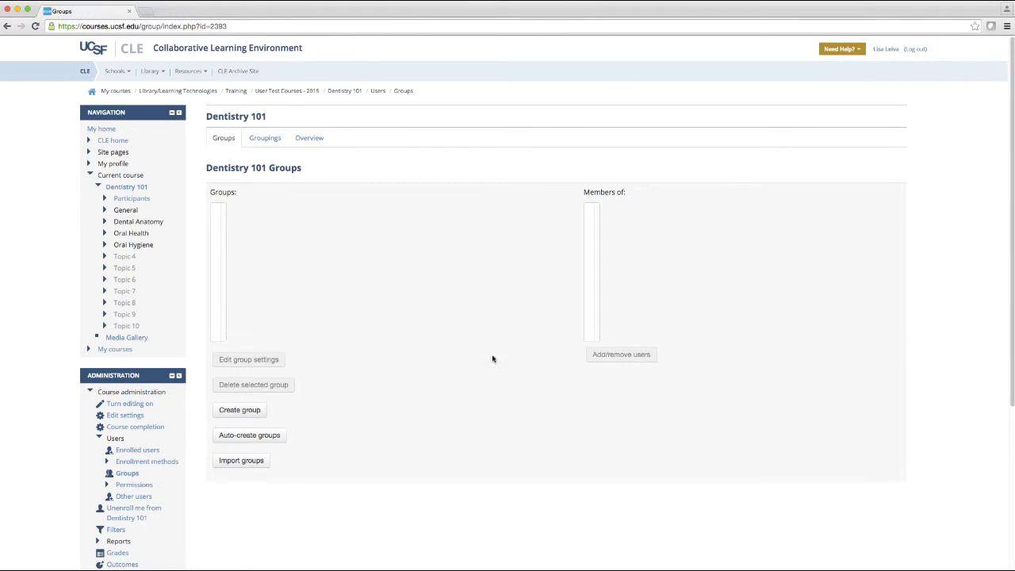
click(258, 412)
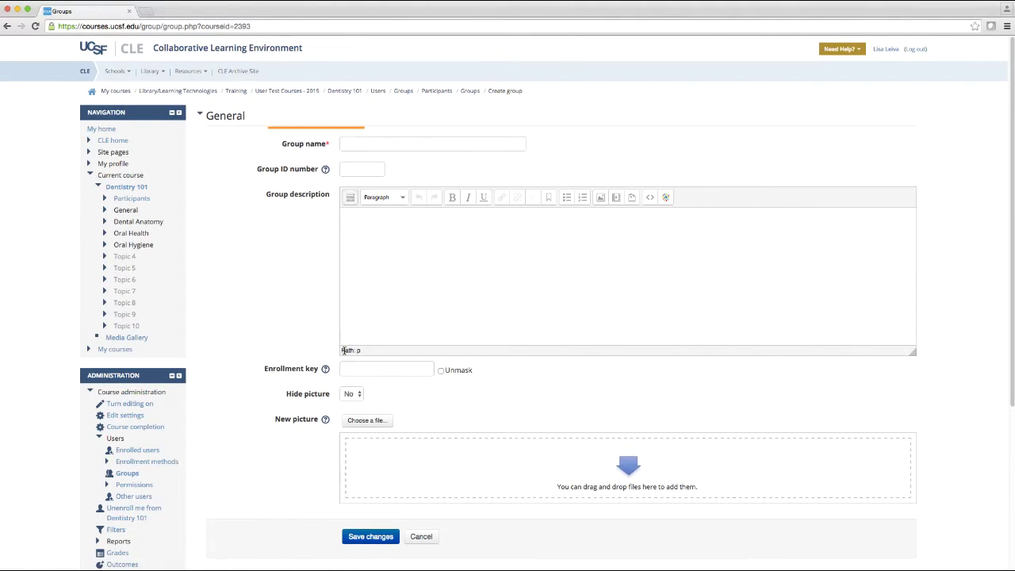
click(368, 144)
text(Group A)
key(Tab)
key(Tab)
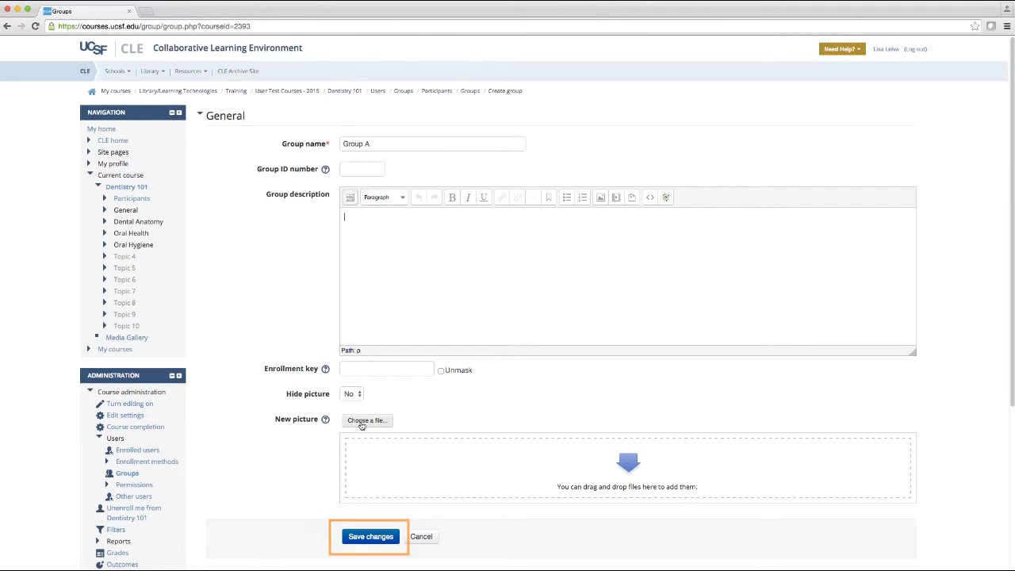
click(370, 536)
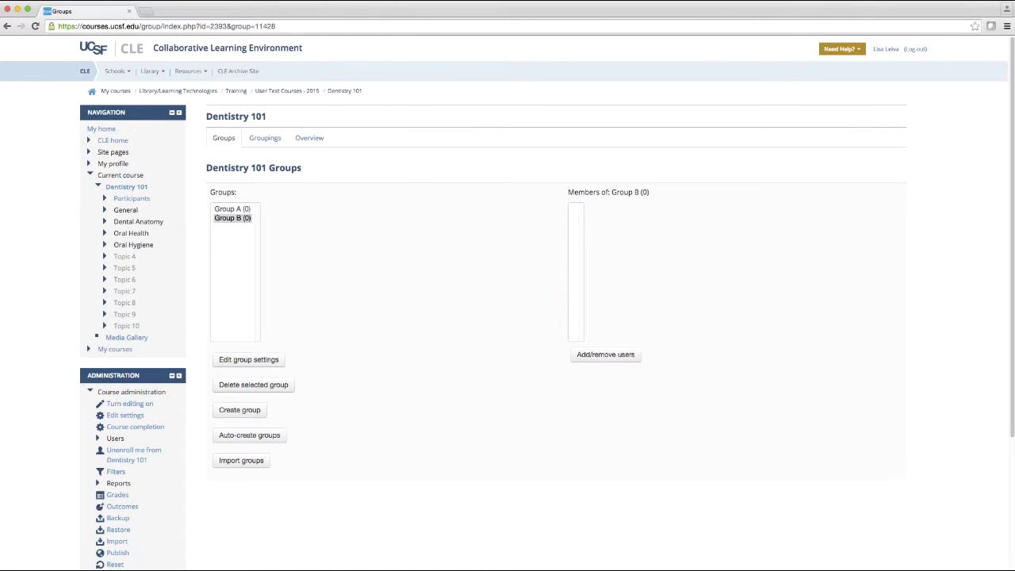
Add the first two listed students from the potential members to Group A
click(232, 209)
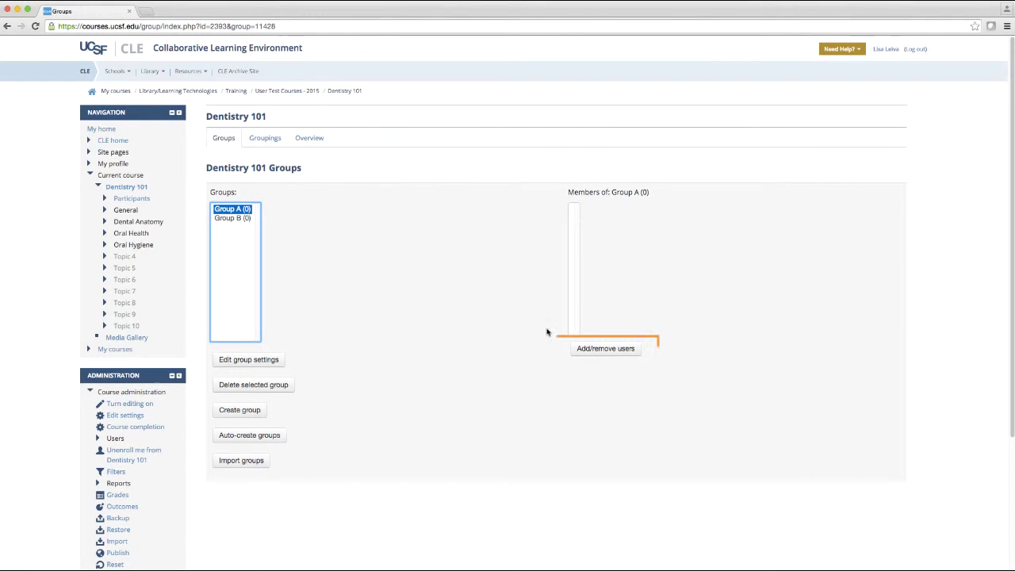
click(617, 348)
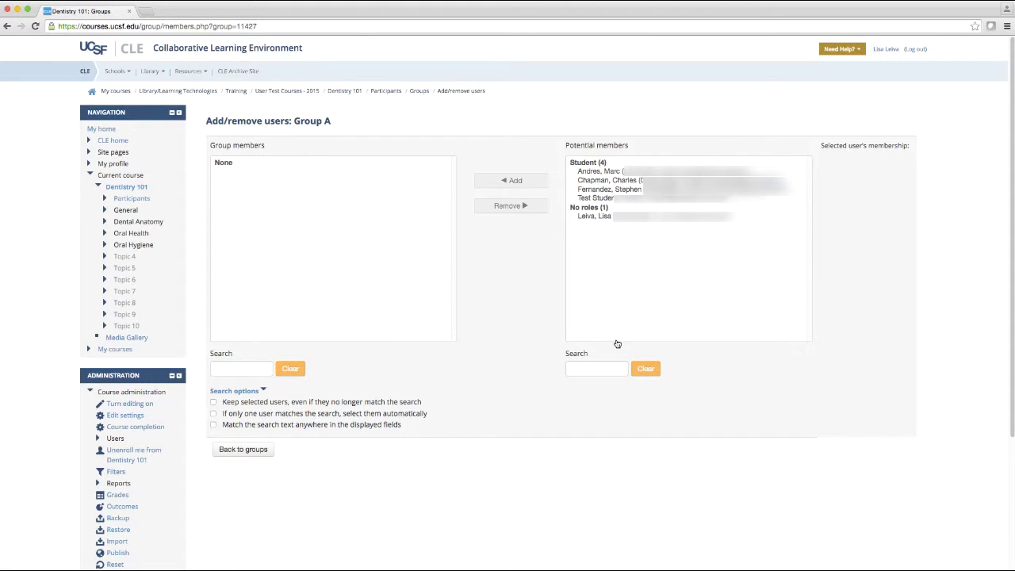
click(609, 172)
shift+click(609, 180)
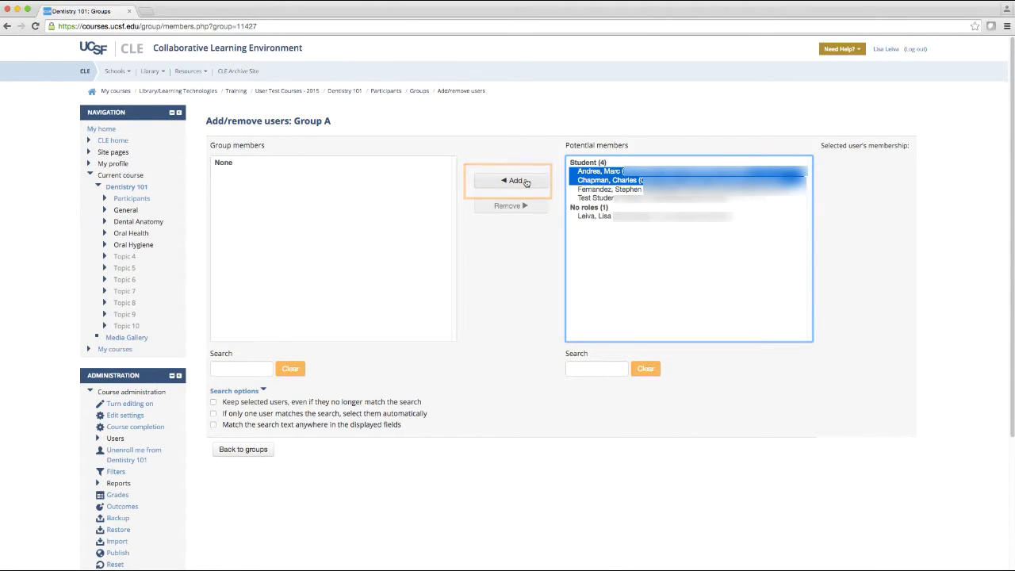
click(516, 181)
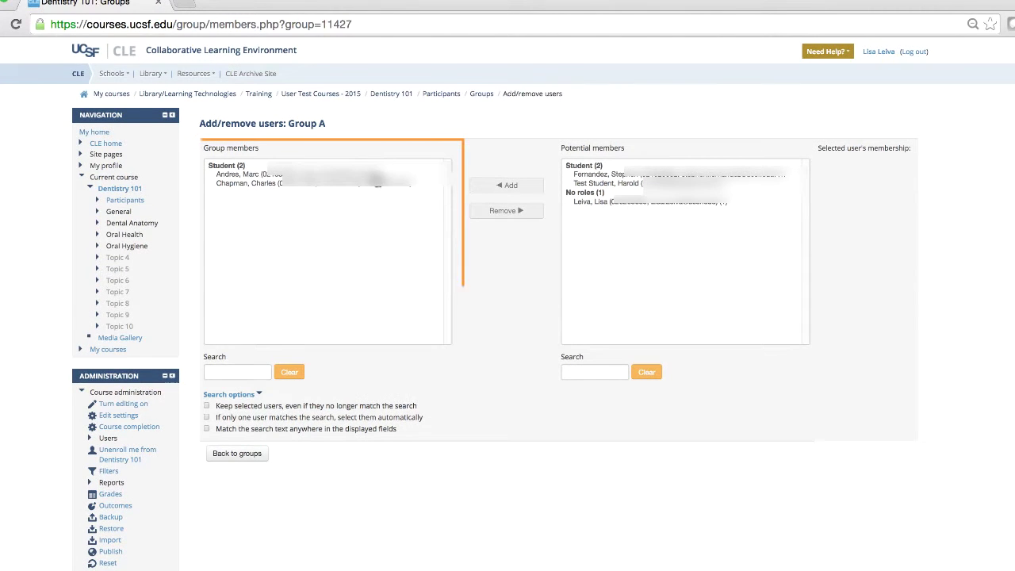
Remove both students from Group A and return to the course's groups overview
click(246, 174)
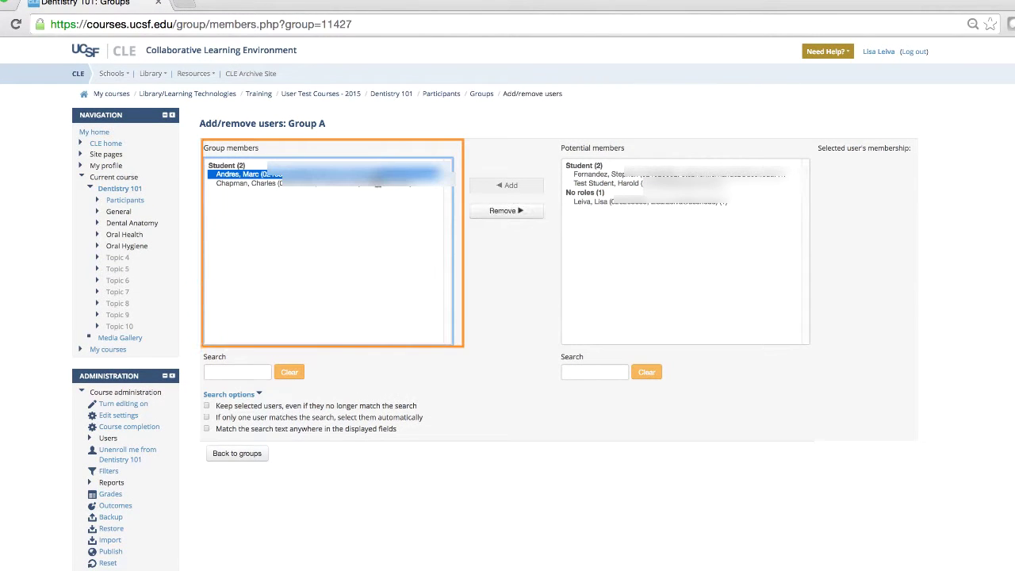
shift+click(375, 185)
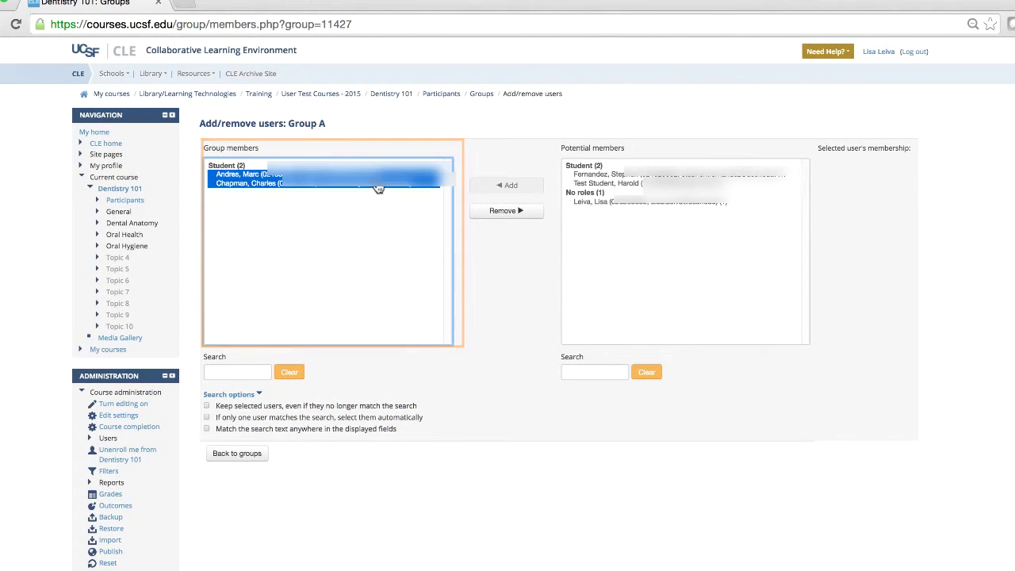
click(493, 213)
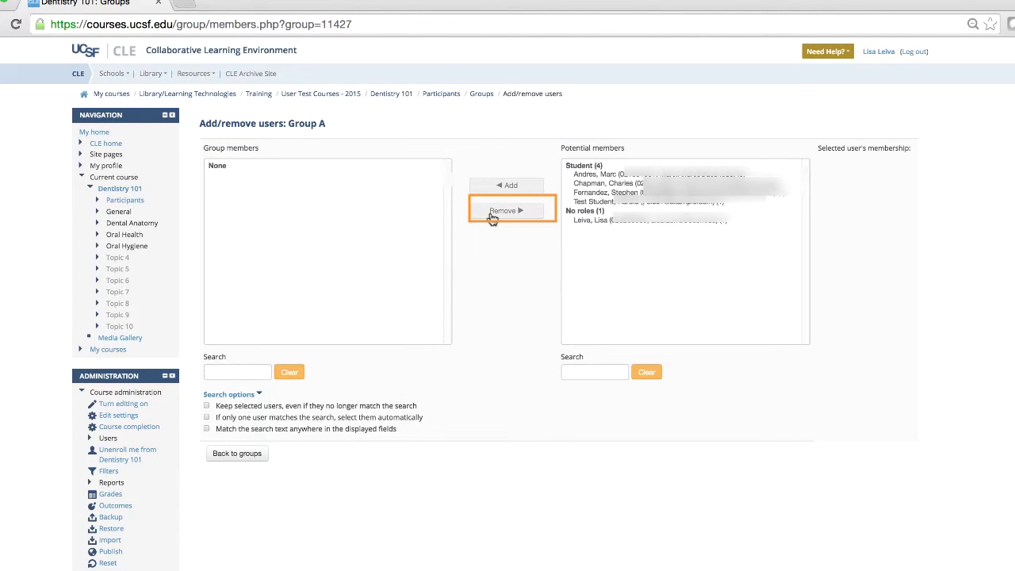
click(253, 460)
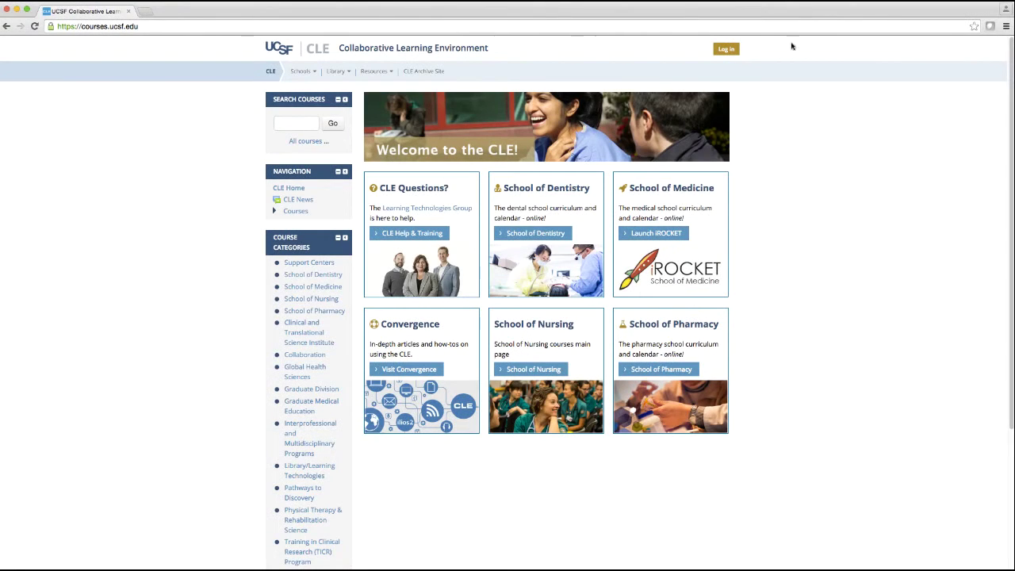
Log in to the learning environment and open the settings of the News forum in Dentistry 101
click(726, 49)
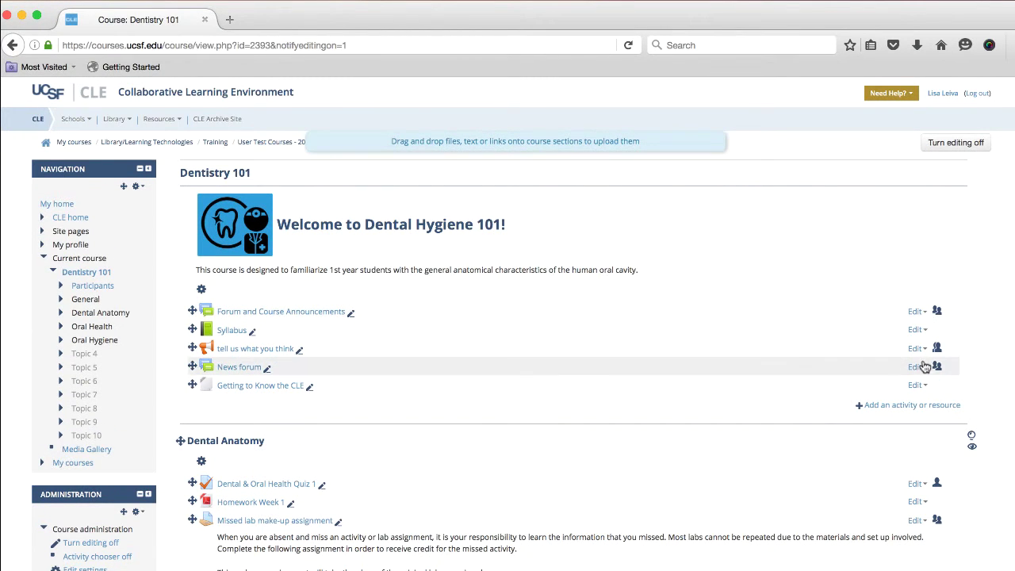
click(920, 369)
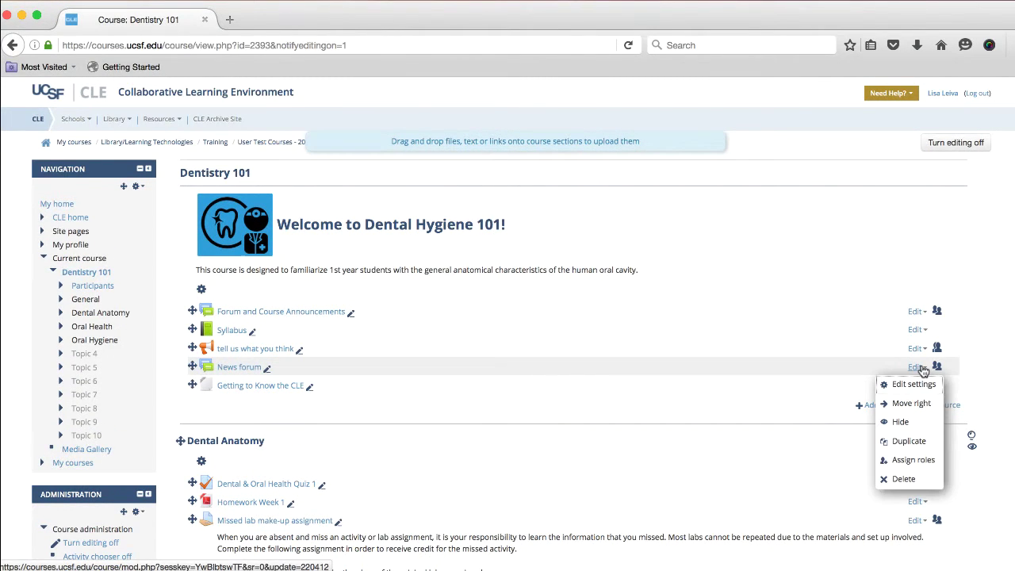
click(920, 385)
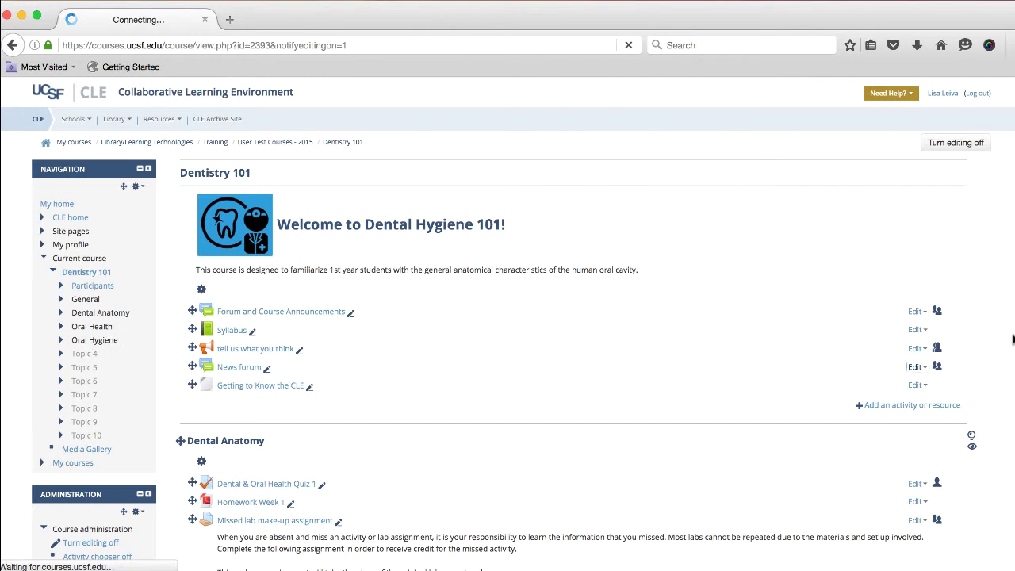
Choose Separate groups as the News forum's group mode in the common module settings, then save and return to the course
scroll(365, 327, down, 6)
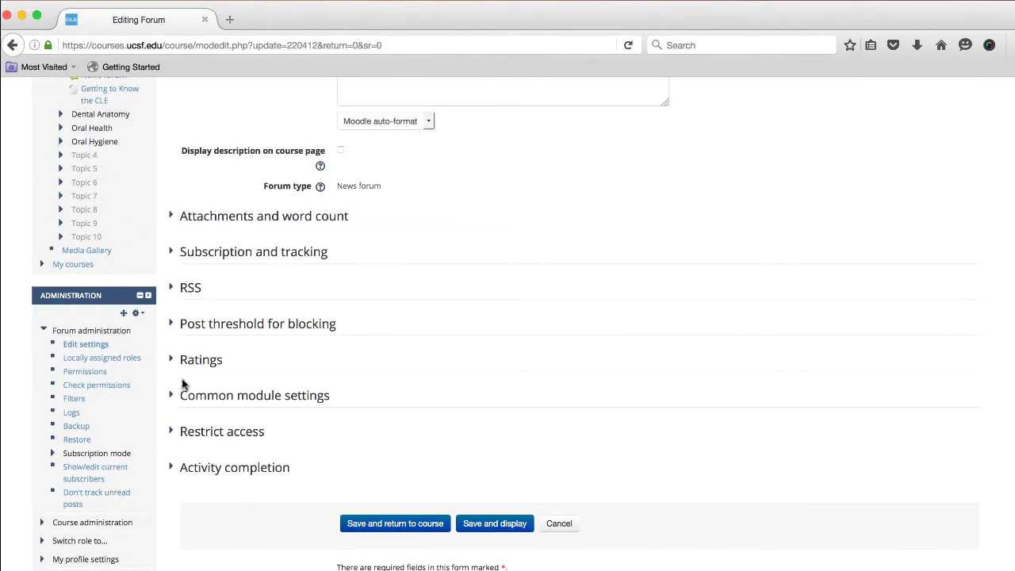
click(171, 397)
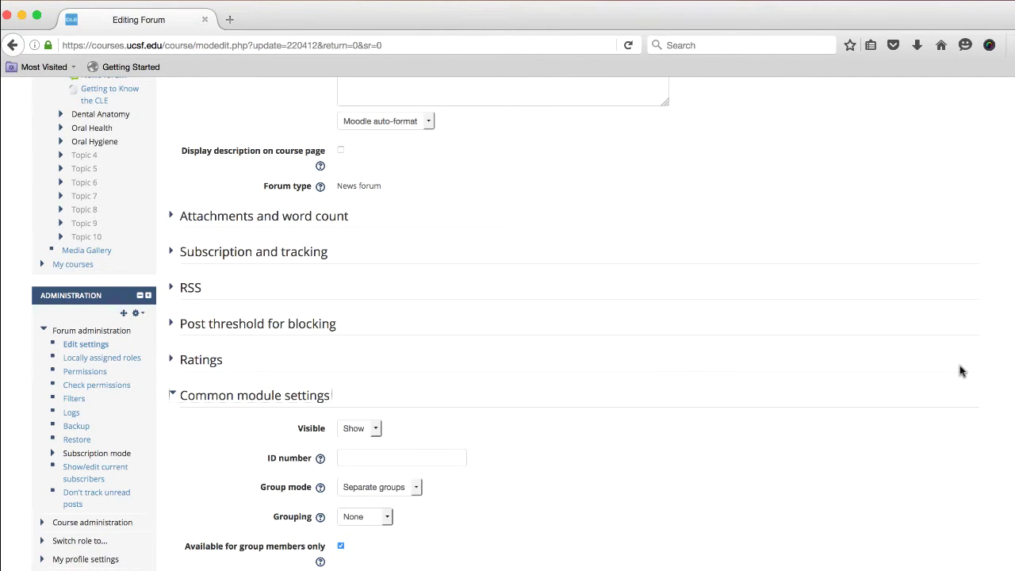
scroll(506, 324, down, 3)
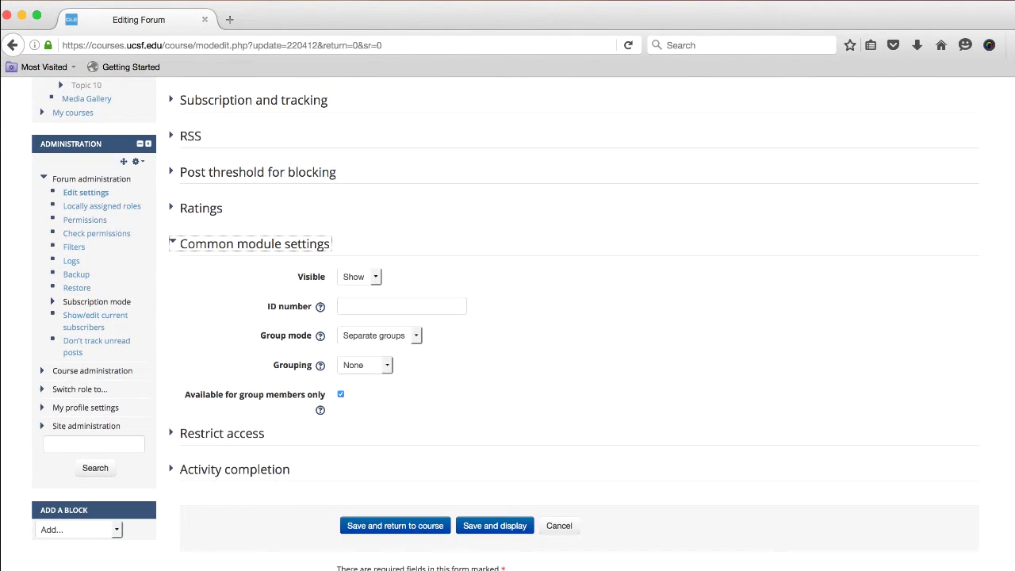
click(414, 338)
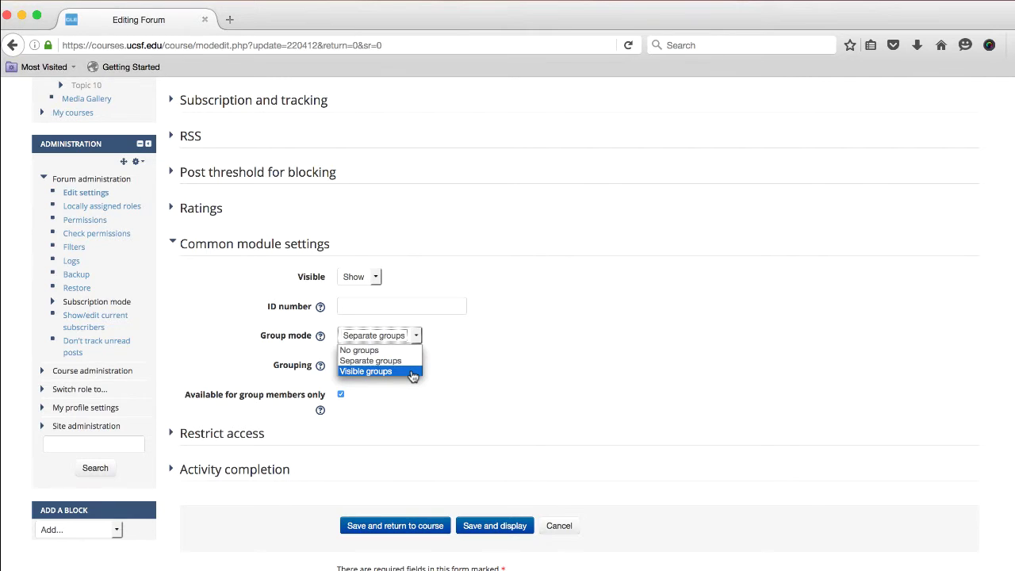
click(409, 362)
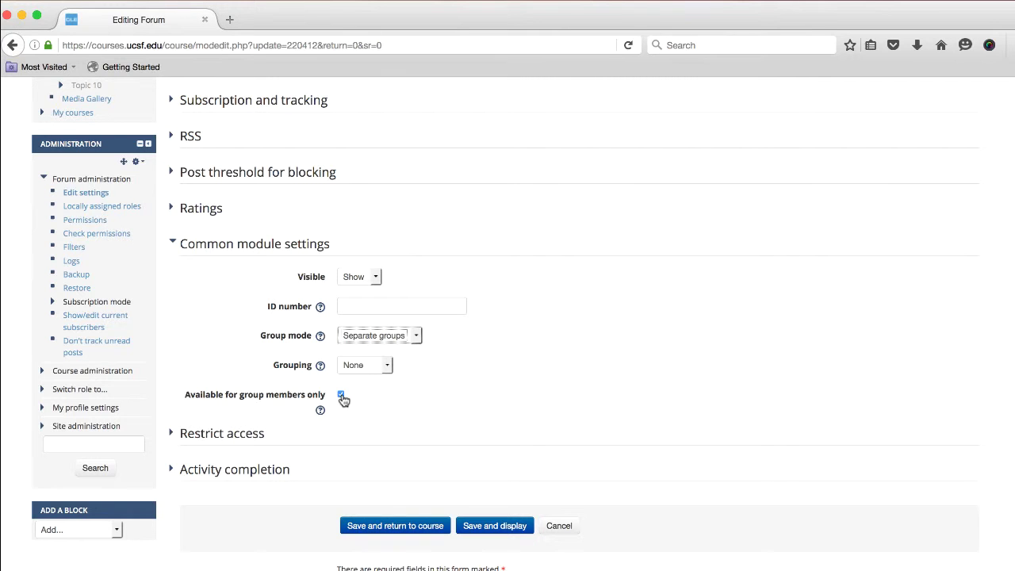
click(416, 527)
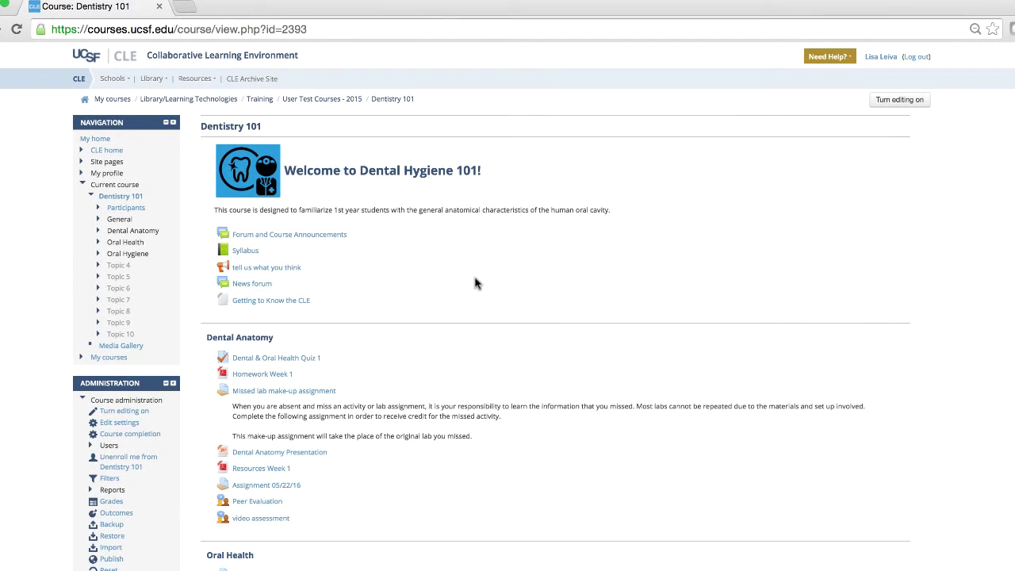
Open the News forum and select Group A as the separate group to view
click(262, 284)
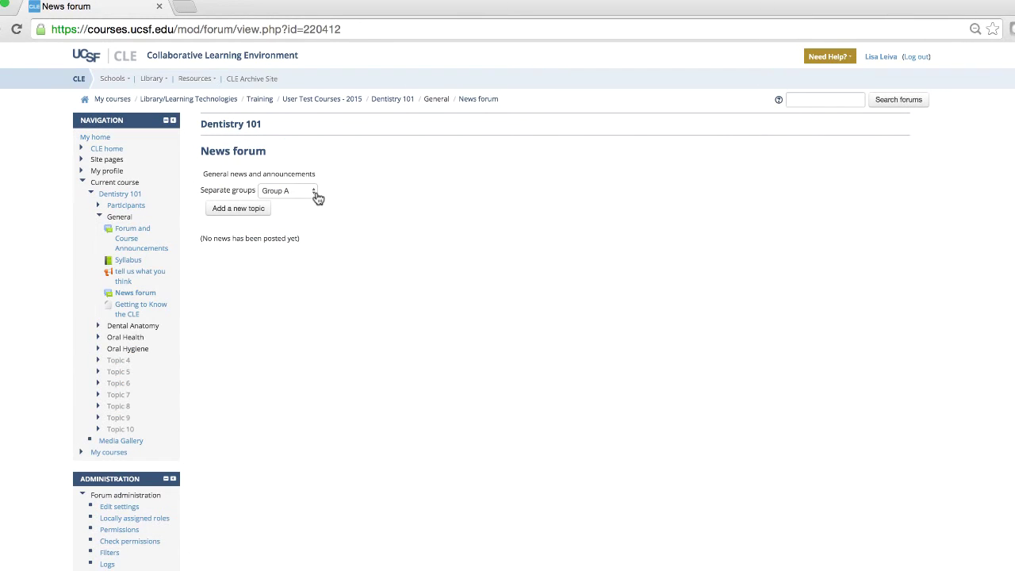
click(318, 196)
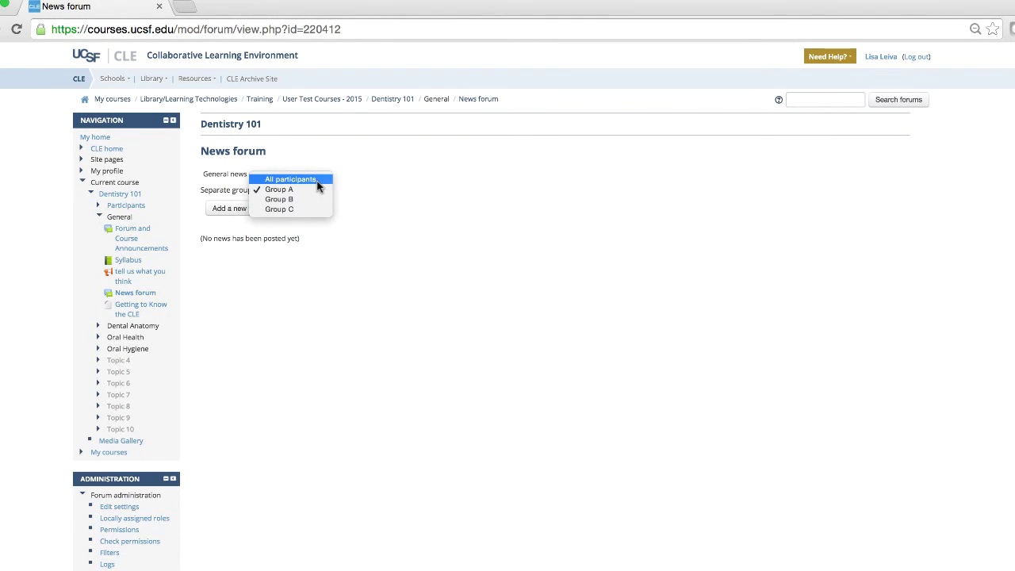
click(318, 191)
Post a new topic for Group A with the subject "Update for Group A only" and the message "Group A News!"
click(251, 213)
text(Update for Group A only)
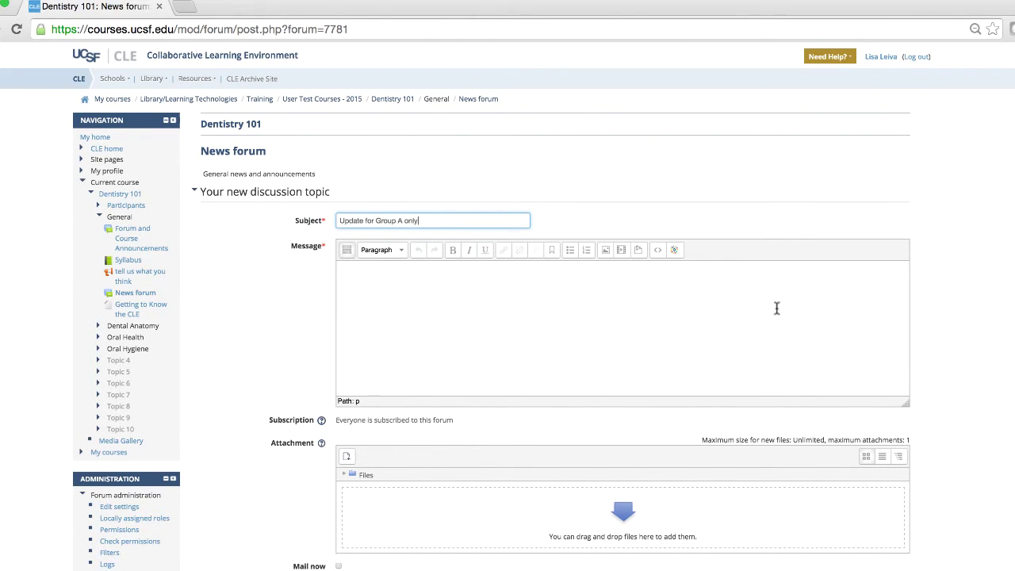
scroll(777, 308, down, 2)
click(548, 250)
text(Group A News!)
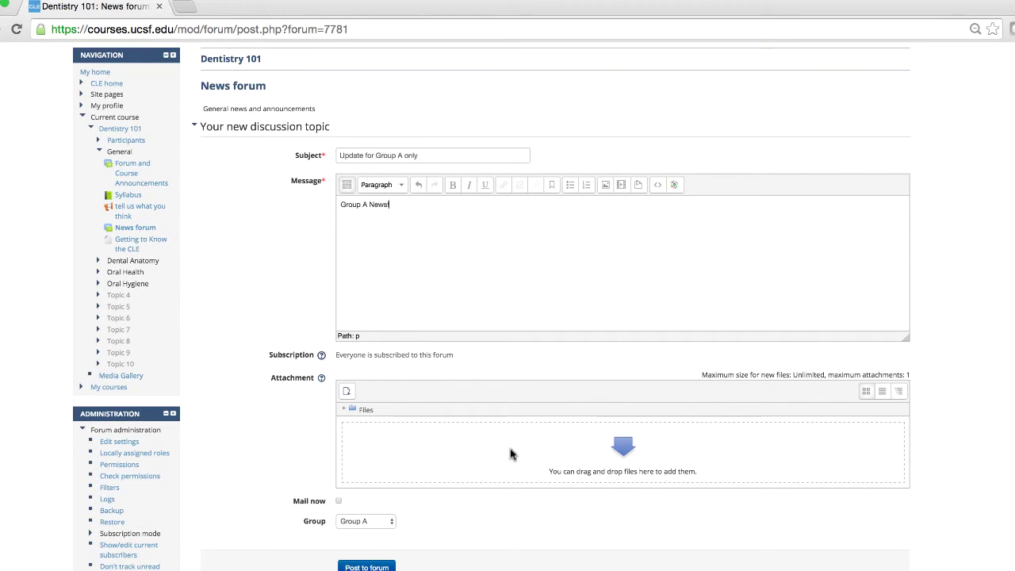
click(392, 521)
click(363, 522)
click(366, 567)
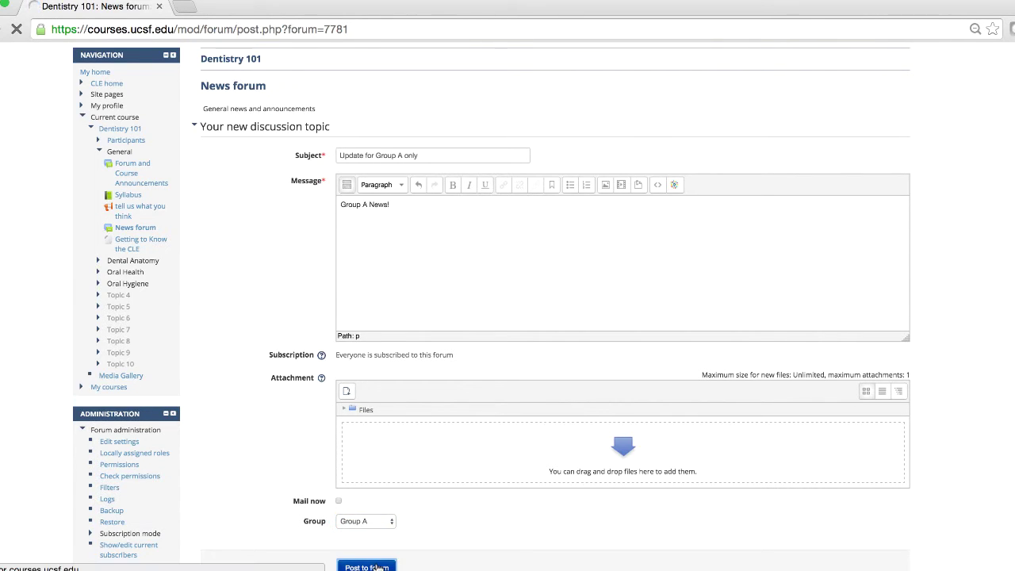